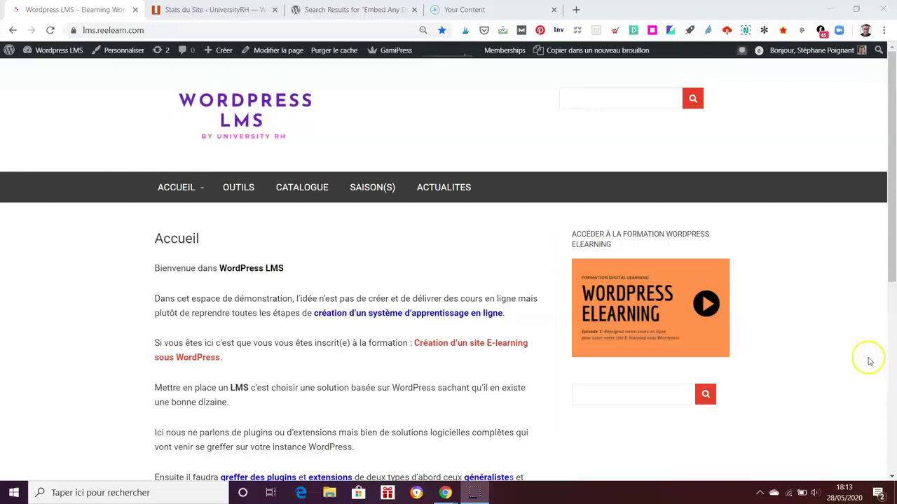
Open the Wordpress LMS site's dashboard and display its list of installed plugins.
{"action": "left_click", "coordinate": [370, 13]}
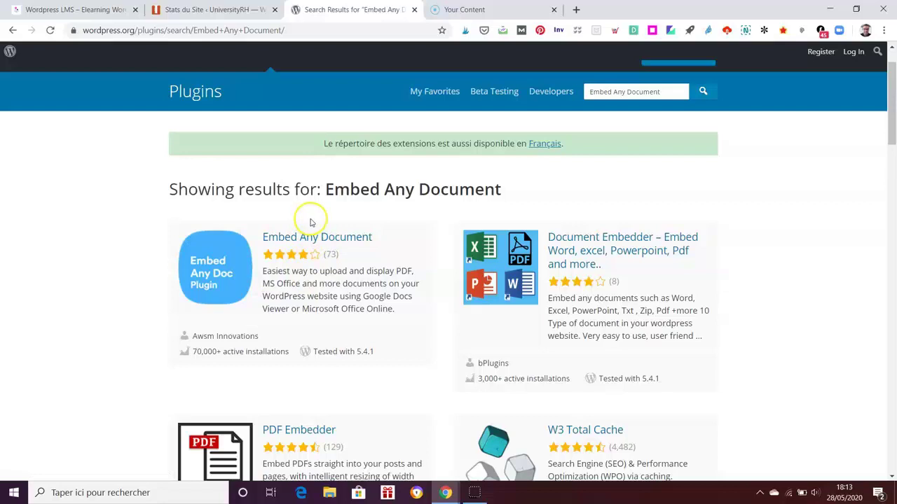
{"action": "left_click", "coordinate": [96, 11]}
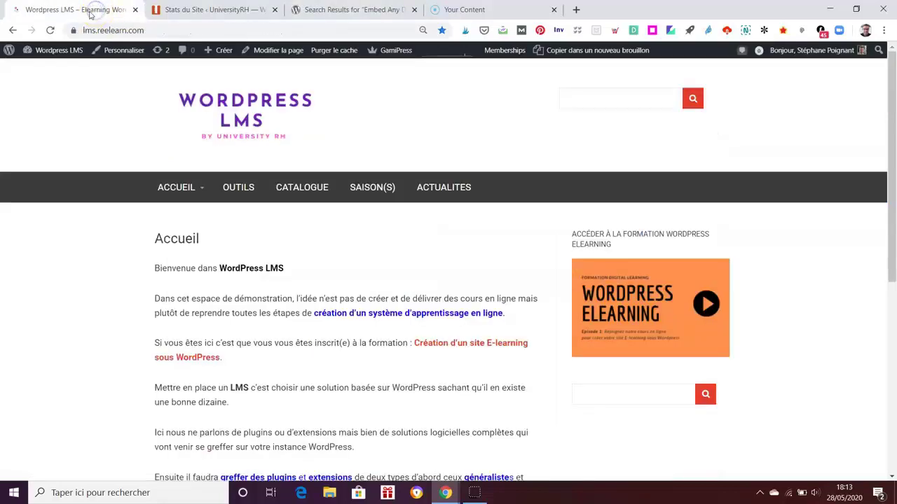
{"action": "mouse_move", "coordinate": [56, 49]}
{"action": "left_click", "coordinate": [56, 69]}
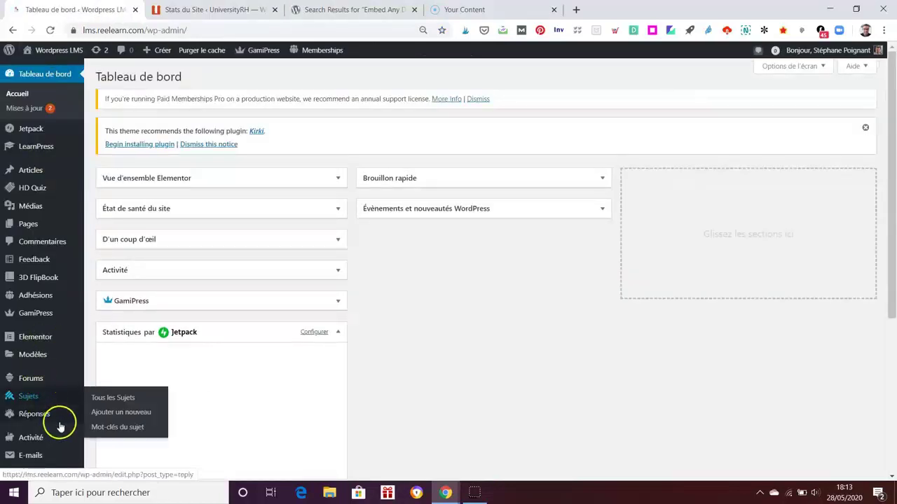
{"action": "scroll", "coordinate": [59, 421], "scroll_direction": "down", "scroll_amount": 1}
{"action": "scroll", "coordinate": [49, 329], "scroll_direction": "down", "scroll_amount": 2}
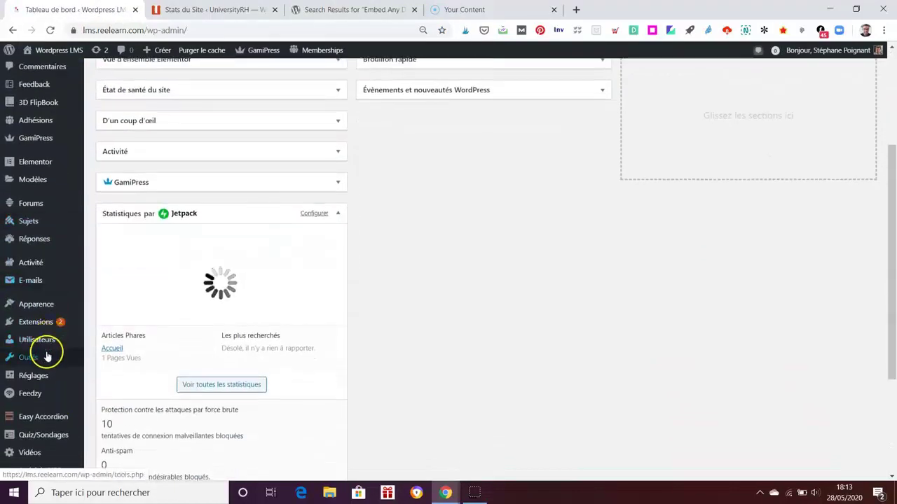
{"action": "mouse_move", "coordinate": [42, 306]}
{"action": "mouse_move", "coordinate": [36, 321]}
{"action": "left_click", "coordinate": [107, 324]}
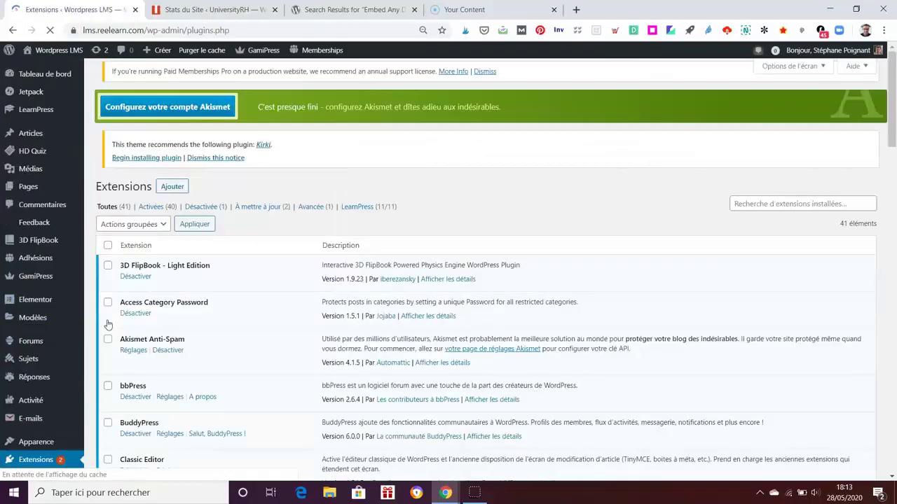
{"action": "scroll", "coordinate": [455, 322], "scroll_direction": "down", "scroll_amount": 1}
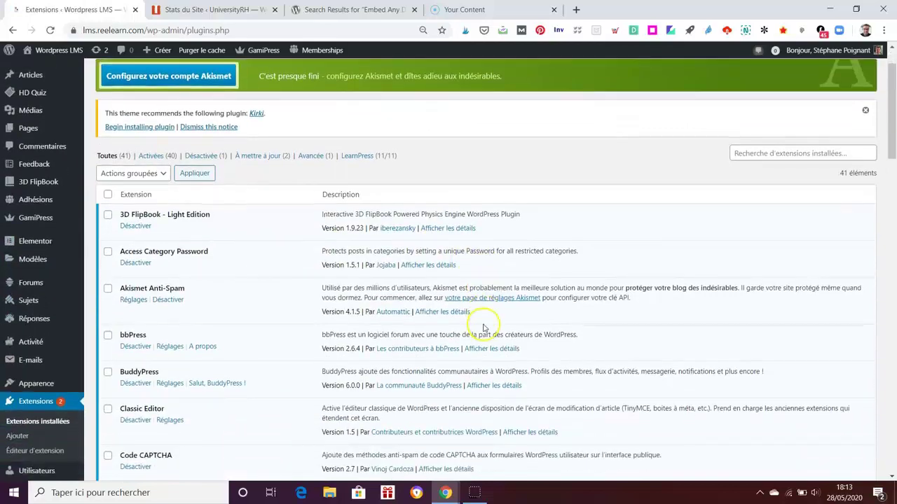
Copy the plugin name "Embed Any Document" from the WordPress.org results and search for it on the site's page for adding plugins.
{"action": "left_click", "coordinate": [24, 438]}
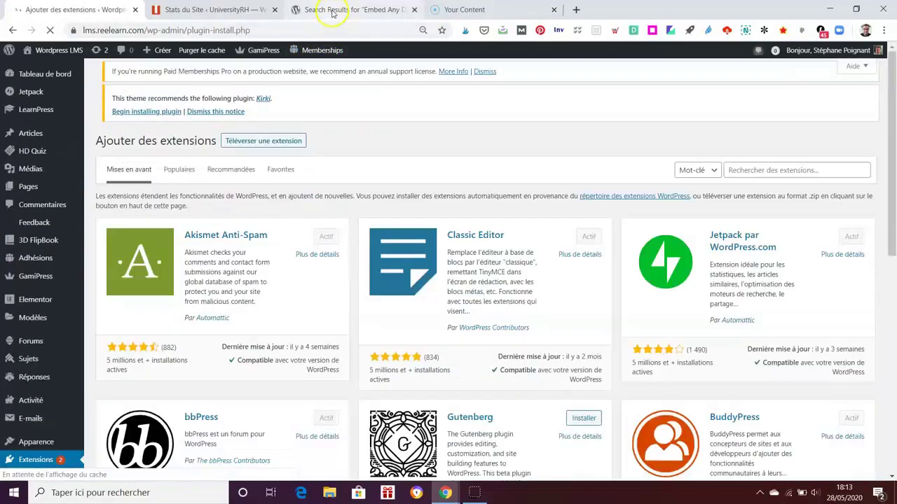
{"action": "left_click", "coordinate": [331, 11]}
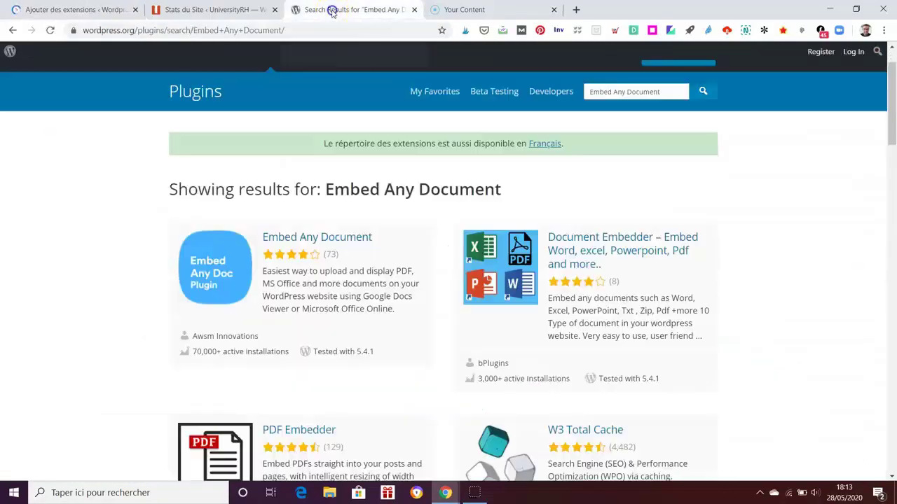
{"action": "left_click_drag", "start_coordinate": [377, 238], "coordinate": [264, 239]}
{"action": "key", "text": "ctrl+c"}
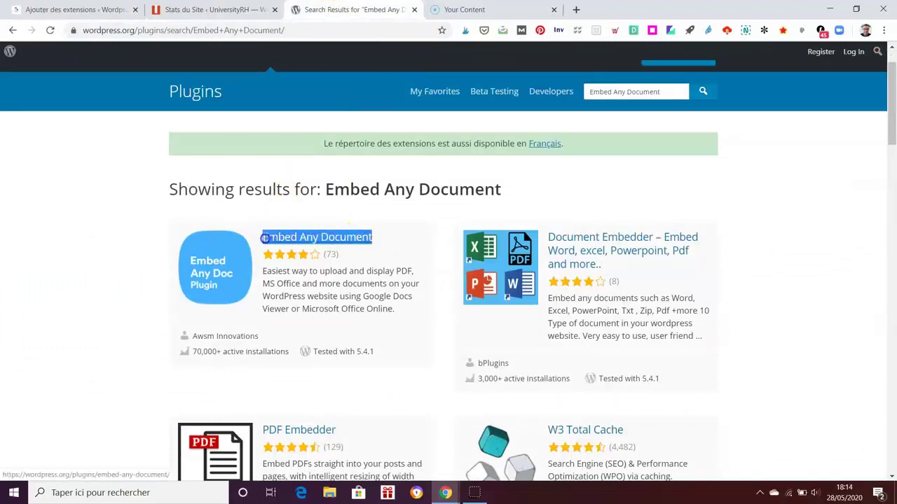
{"action": "left_click", "coordinate": [90, 9]}
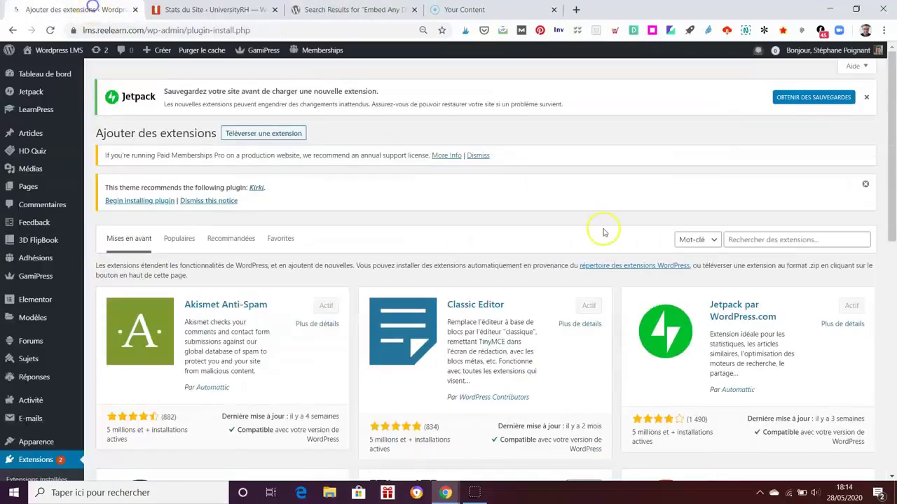
{"action": "left_click", "coordinate": [767, 239]}
{"action": "key", "text": "ctrl+v"}
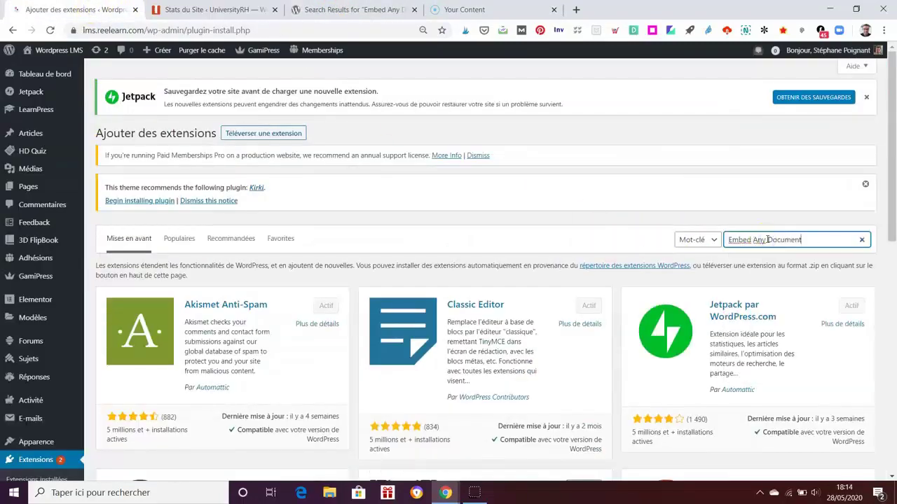
{"action": "key", "text": "Return"}
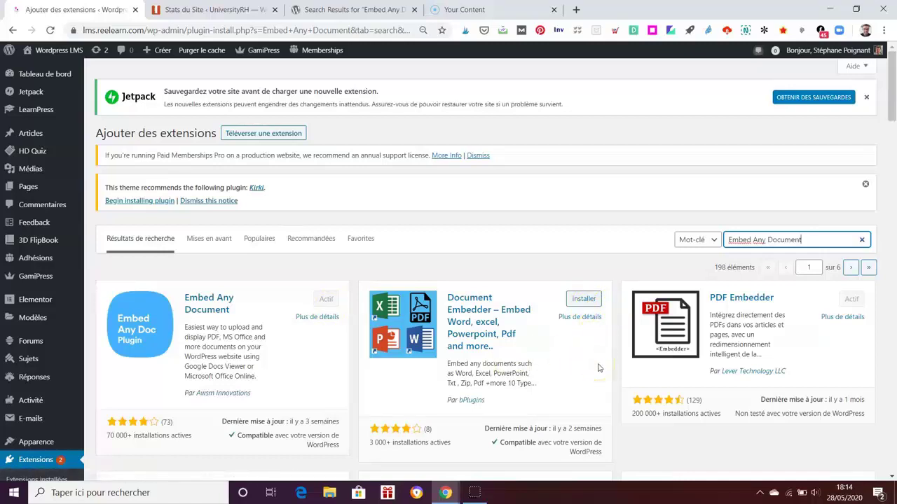
Find Embed Any Document among the installed plugins and open its details.
{"action": "scroll", "coordinate": [599, 367], "scroll_direction": "down", "scroll_amount": 1}
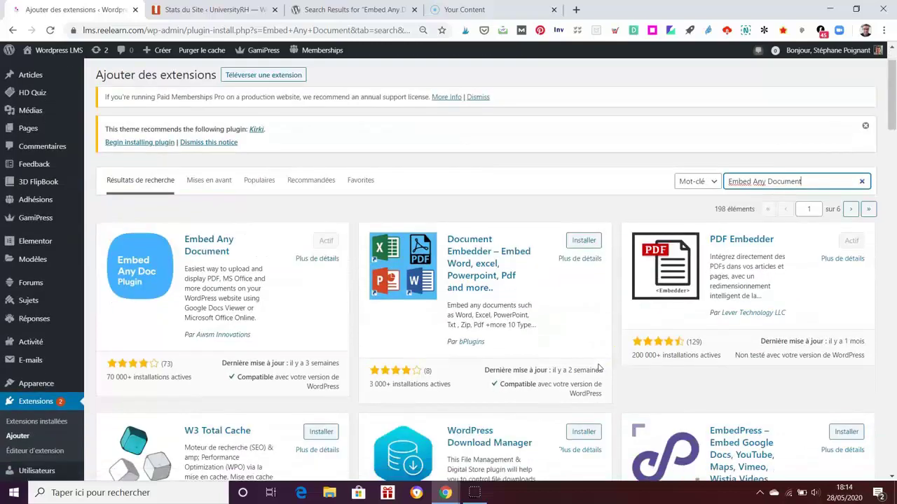
{"action": "left_click", "coordinate": [43, 423]}
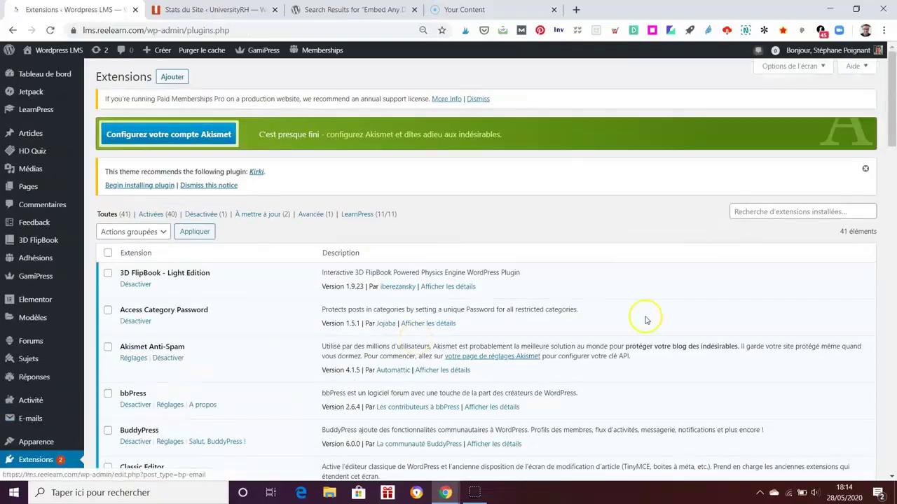
{"action": "scroll", "coordinate": [659, 325], "scroll_direction": "down", "scroll_amount": 2}
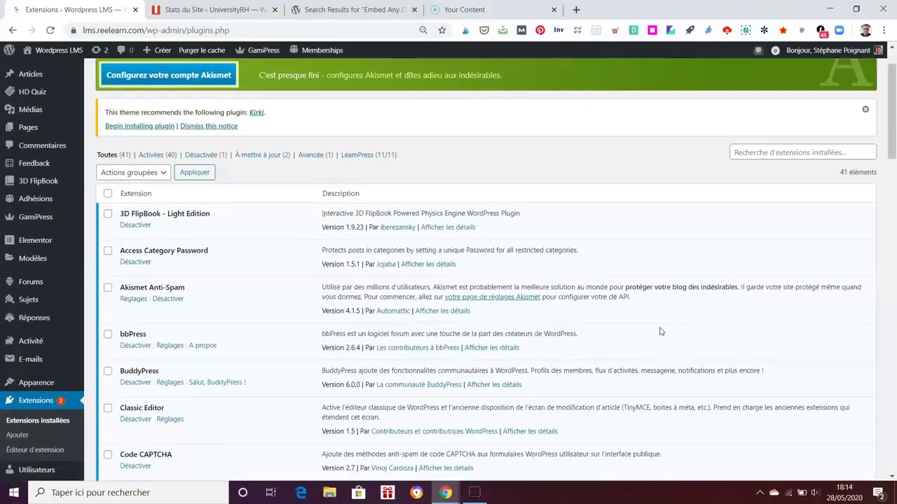
{"action": "scroll", "coordinate": [660, 329], "scroll_direction": "down", "scroll_amount": 4}
{"action": "scroll", "coordinate": [661, 327], "scroll_direction": "down", "scroll_amount": 2}
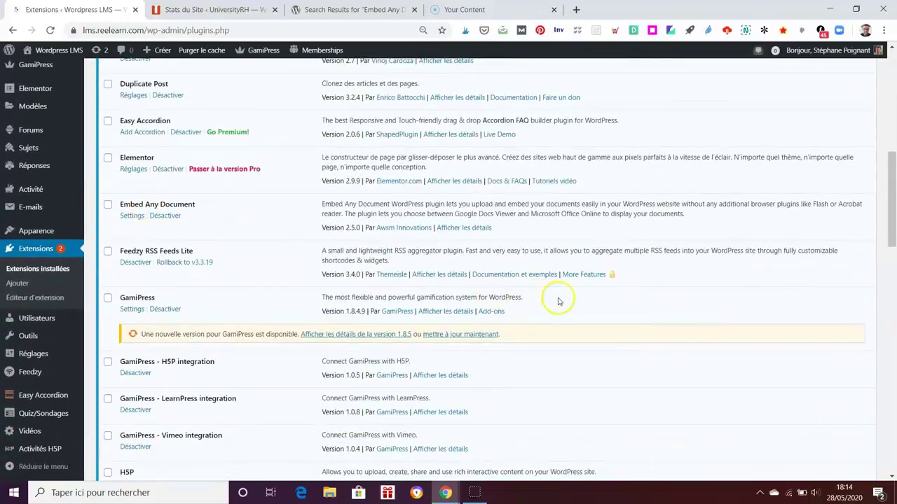
{"action": "left_click", "coordinate": [480, 228]}
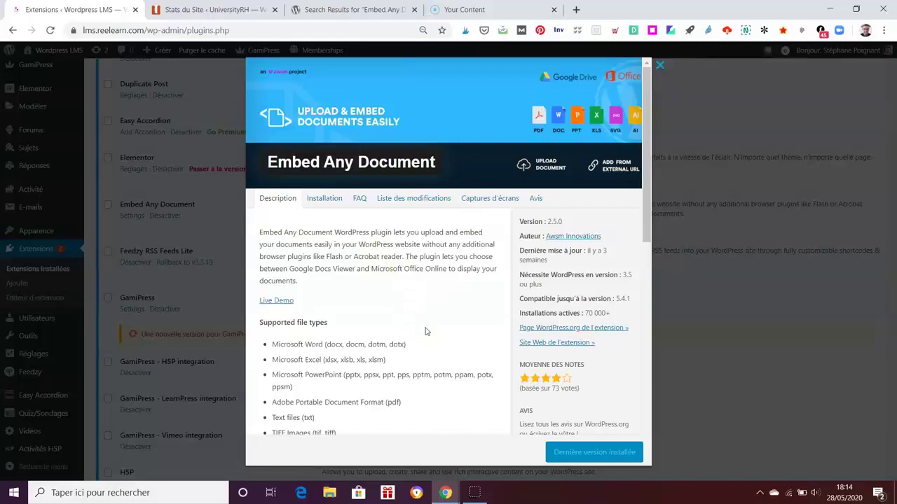
Review the plugin's installation, FAQ, changelog and screenshots information, and close the details.
{"action": "left_click", "coordinate": [331, 201]}
{"action": "left_click", "coordinate": [361, 200]}
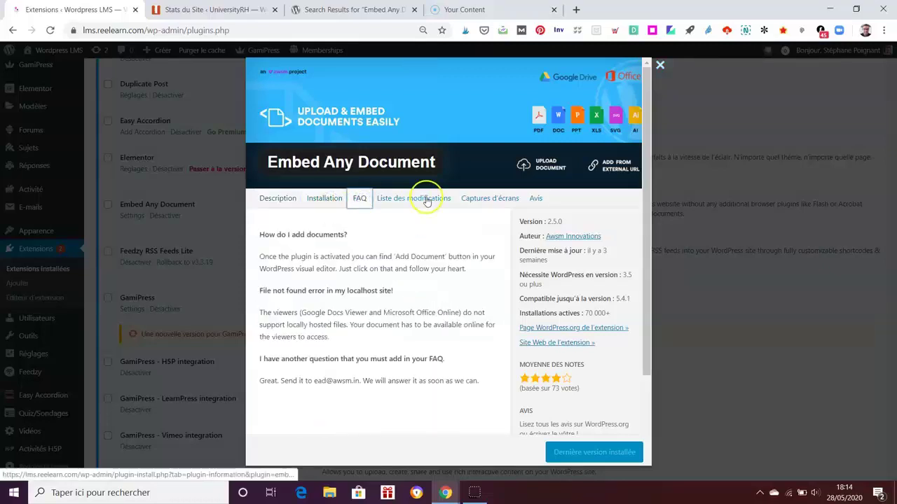
{"action": "left_click", "coordinate": [425, 199]}
{"action": "left_click", "coordinate": [488, 199]}
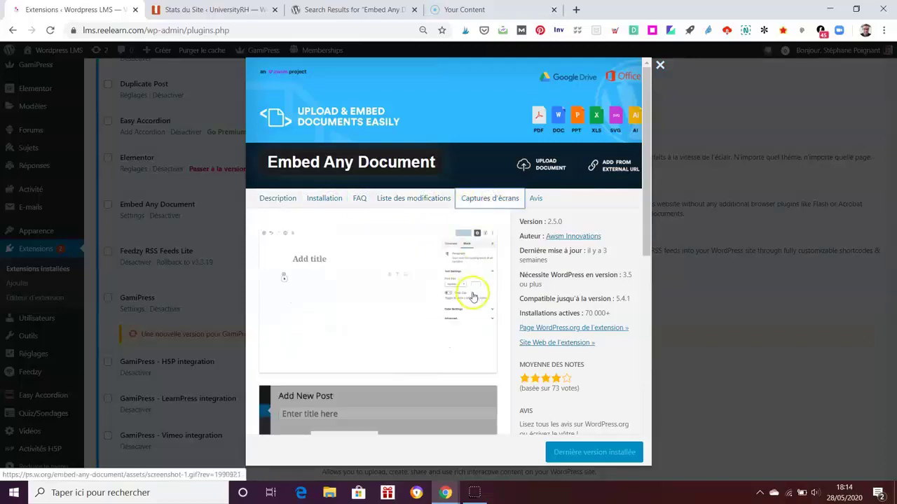
{"action": "scroll", "coordinate": [472, 297], "scroll_direction": "down", "scroll_amount": 3}
{"action": "scroll", "coordinate": [472, 296], "scroll_direction": "up", "scroll_amount": 3}
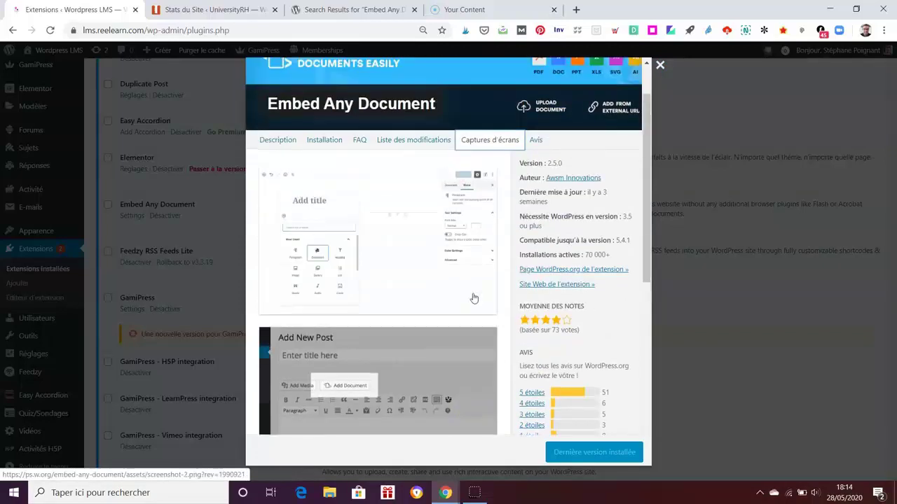
{"action": "left_click", "coordinate": [660, 64]}
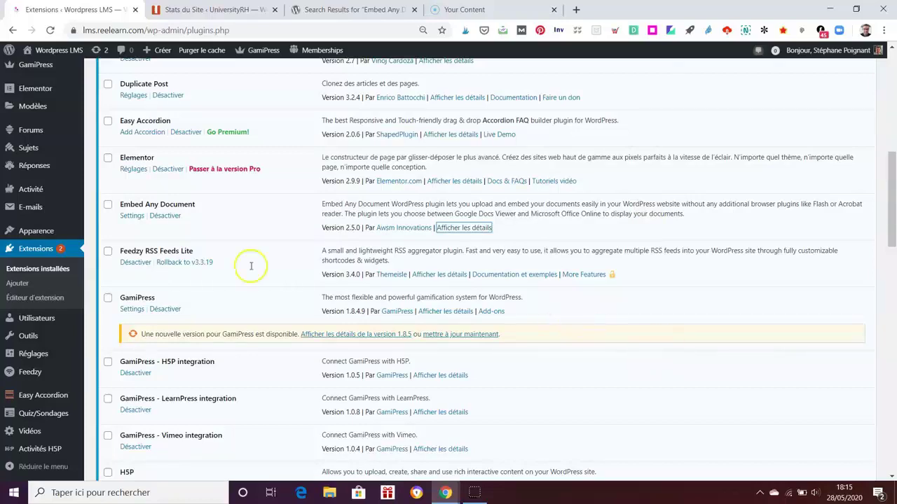
View the LearnPress course "Decouvrir H5P" on the site and examine its lesson list under Détails.
{"action": "mouse_move", "coordinate": [42, 136]}
{"action": "scroll", "coordinate": [46, 136], "scroll_direction": "up", "scroll_amount": 4}
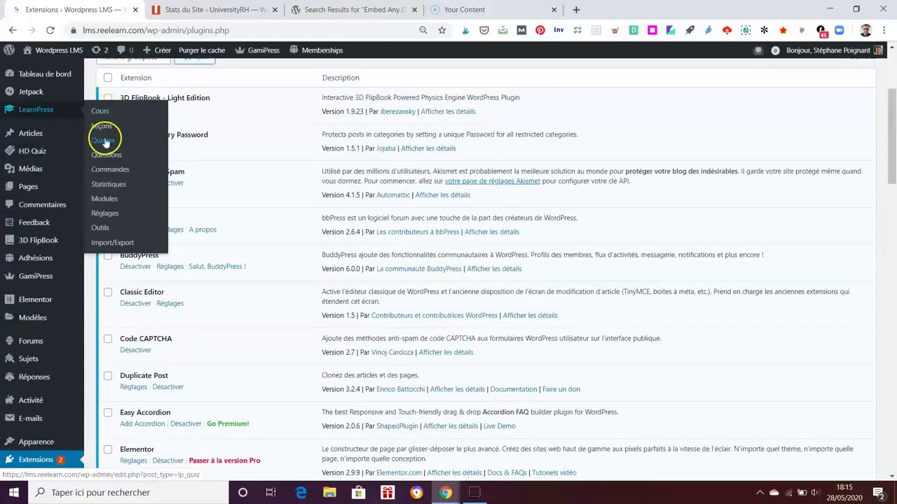
{"action": "left_click", "coordinate": [103, 114]}
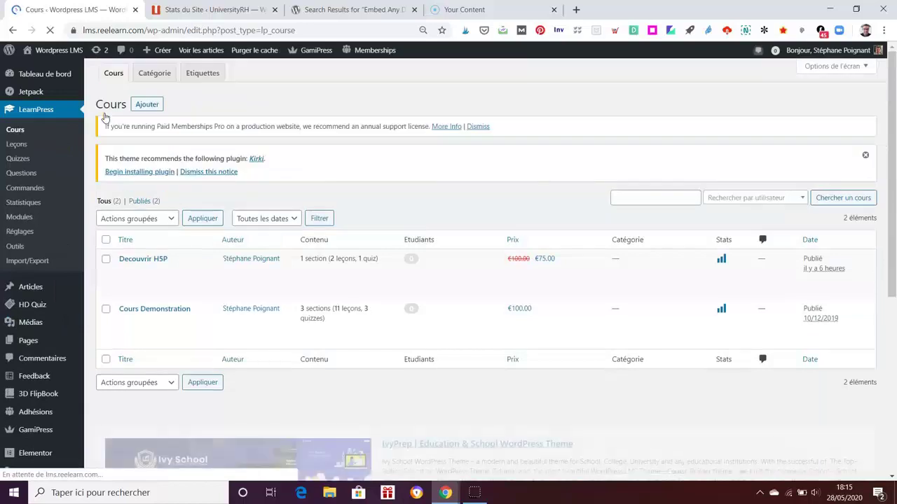
{"action": "mouse_move", "coordinate": [217, 290]}
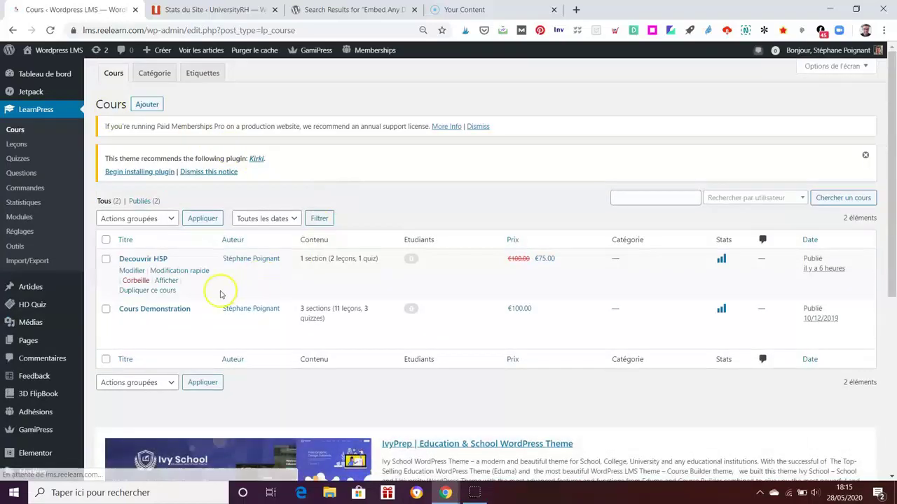
{"action": "left_click", "coordinate": [170, 281]}
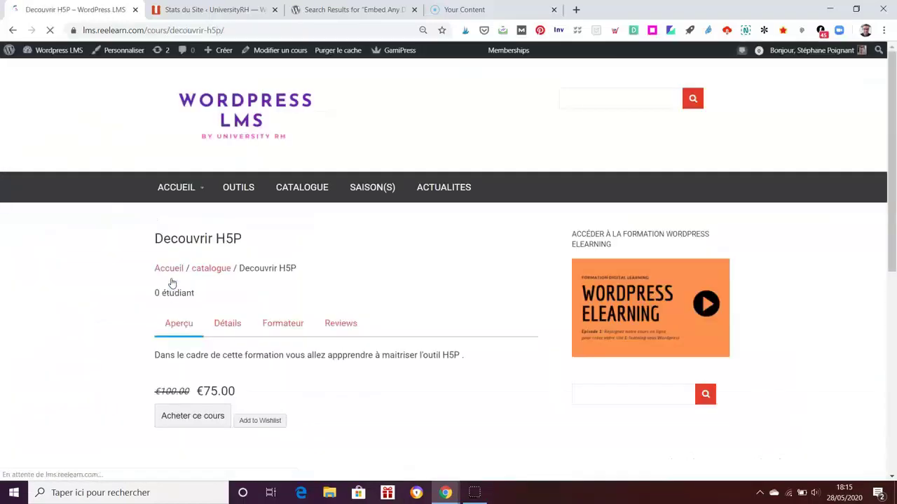
{"action": "left_click", "coordinate": [230, 325]}
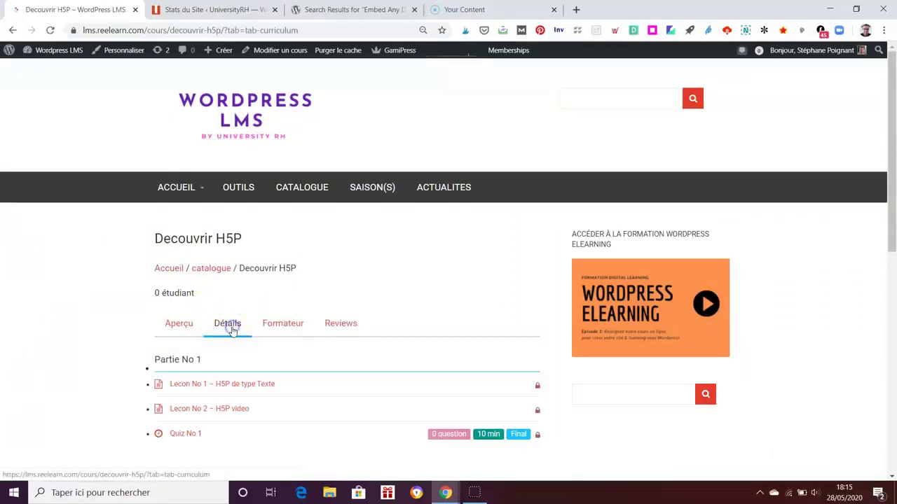
{"action": "scroll", "coordinate": [438, 337], "scroll_direction": "down", "scroll_amount": 1}
{"action": "scroll", "coordinate": [438, 338], "scroll_direction": "down", "scroll_amount": 1}
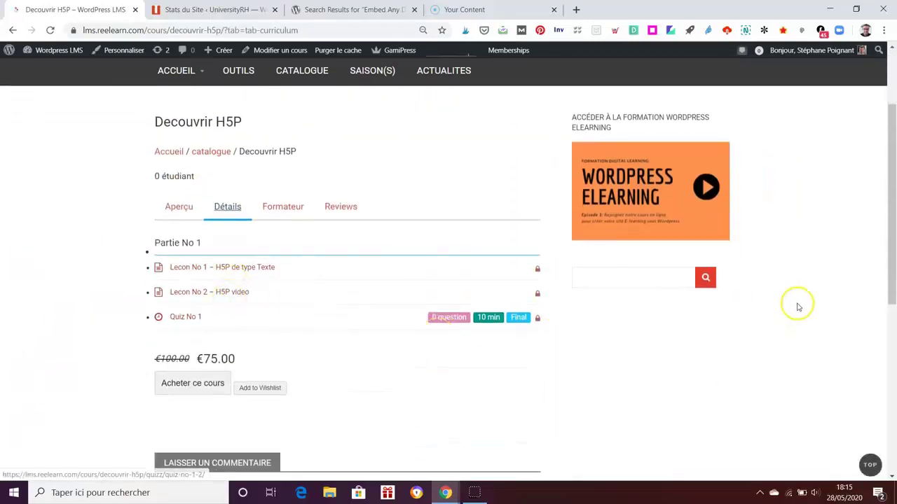
Edit the course and enter a new lesson titled "Leçon No 3 - Ajouter un powerpoint" in the section Partie No 1.
{"action": "left_click", "coordinate": [299, 52]}
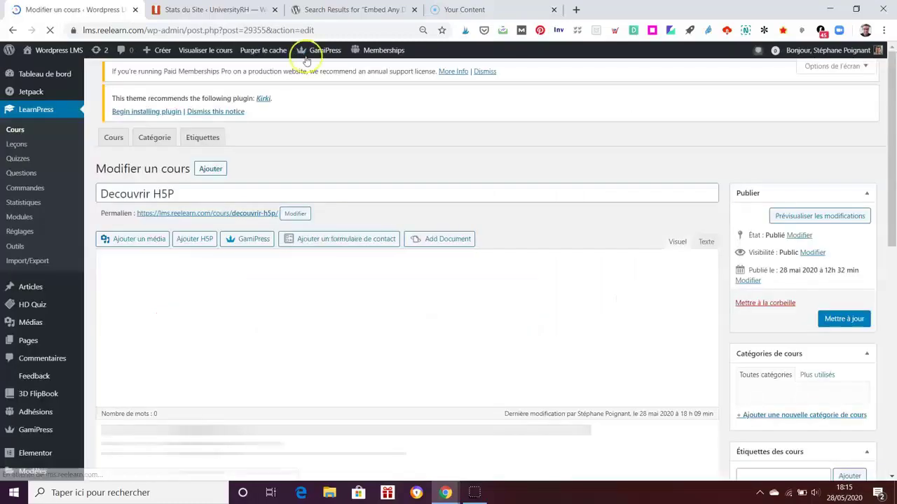
{"action": "left_click", "coordinate": [876, 332]}
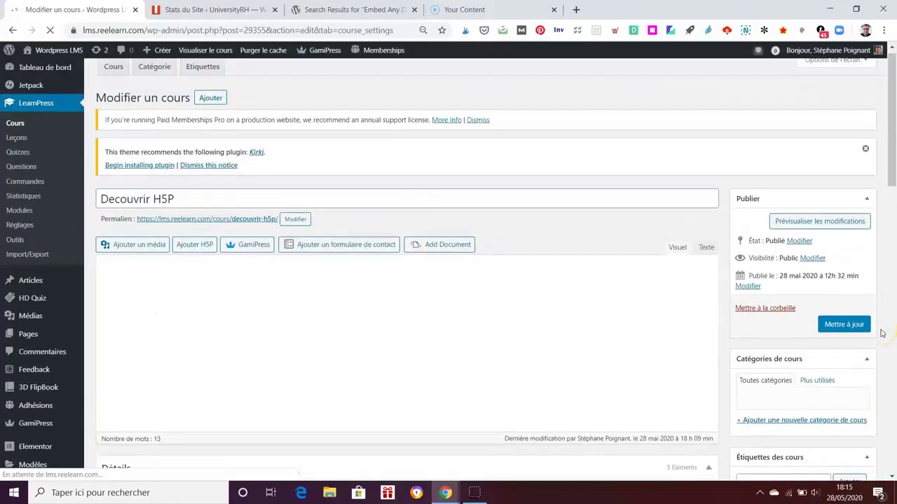
{"action": "scroll", "coordinate": [745, 336], "scroll_direction": "down", "scroll_amount": 4}
{"action": "left_click", "coordinate": [180, 381]}
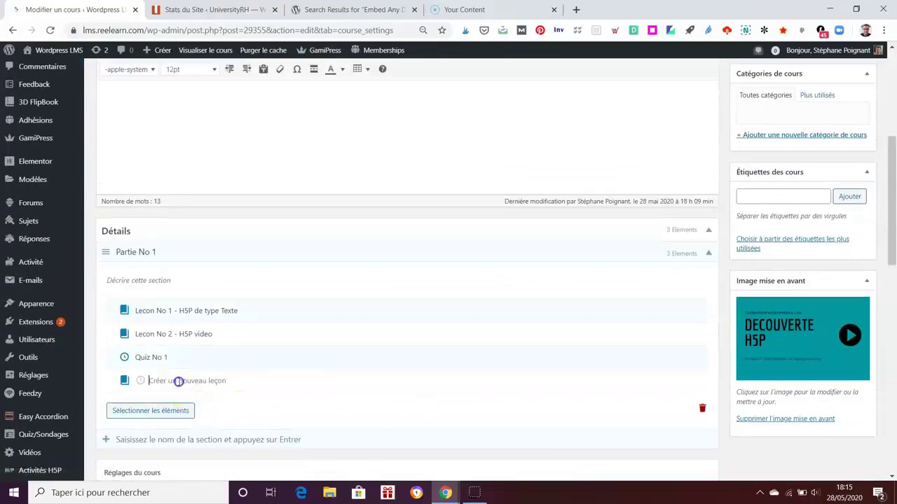
{"action": "type", "text": "Le"}
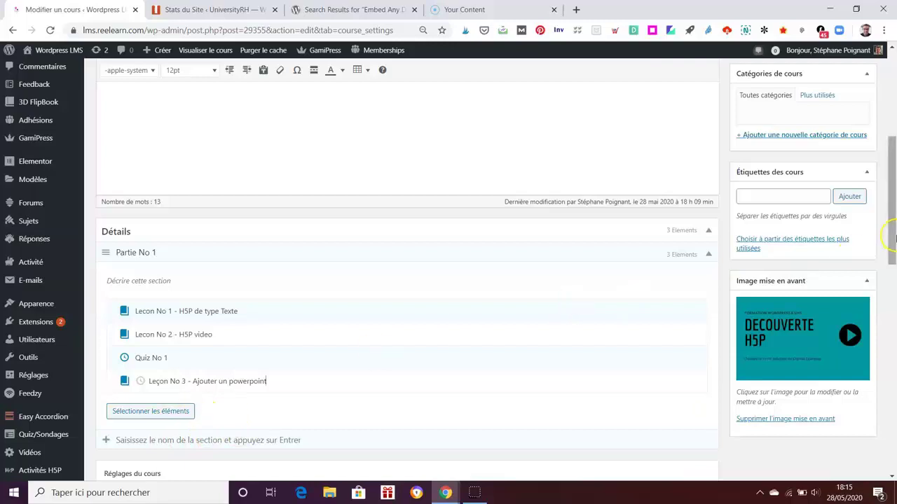
Update the course with the new lesson and return to the lesson list of Partie No 1.
{"action": "scroll", "coordinate": [894, 242], "scroll_direction": "up", "scroll_amount": 2}
{"action": "left_click", "coordinate": [852, 166]}
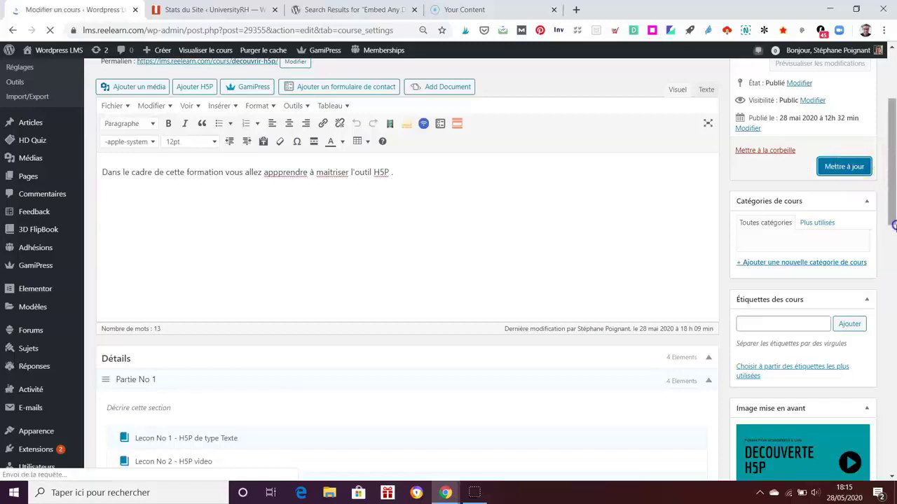
{"action": "scroll", "coordinate": [887, 274], "scroll_direction": "down", "scroll_amount": 6}
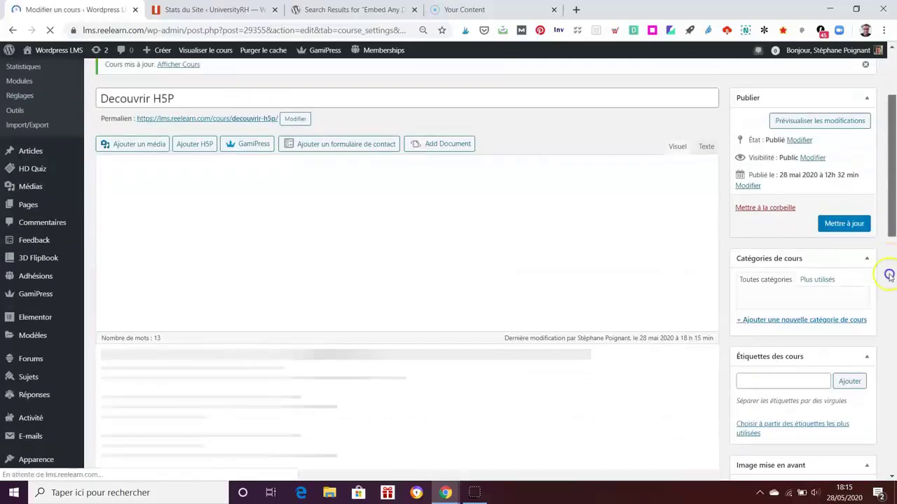
{"action": "scroll", "coordinate": [114, 337], "scroll_direction": "down", "scroll_amount": 10}
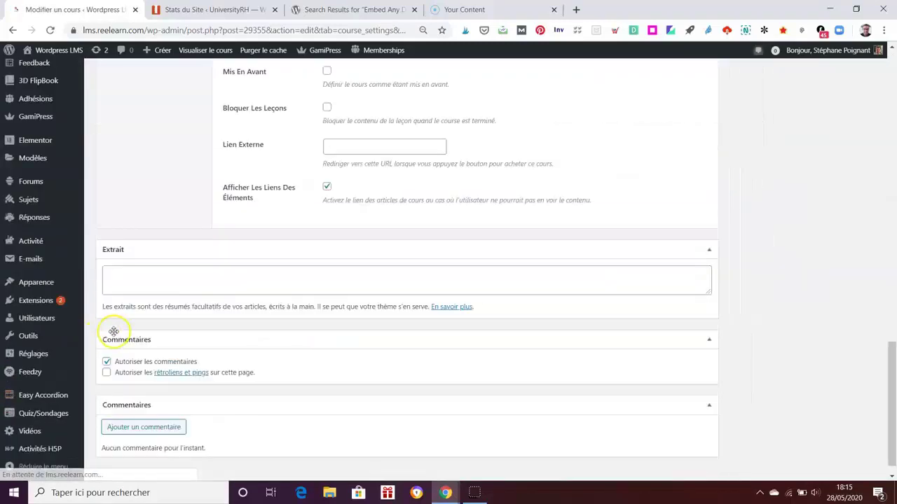
{"action": "scroll", "coordinate": [344, 311], "scroll_direction": "up", "scroll_amount": 7}
{"action": "scroll", "coordinate": [342, 311], "scroll_direction": "up", "scroll_amount": 2}
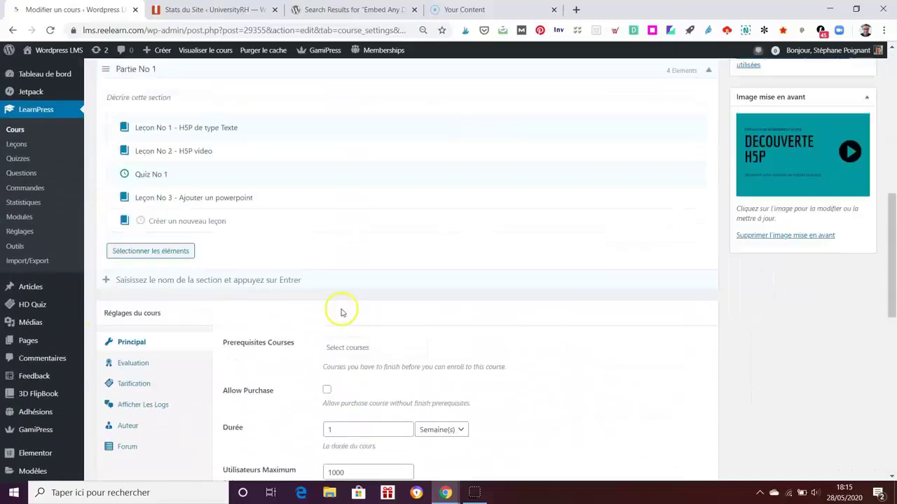
Move "Leçon No 3 - Ajouter un powerpoint" above Quiz No 1 in Partie No 1 and open the lesson for editing.
{"action": "left_click_drag", "start_coordinate": [112, 235], "coordinate": [110, 210]}
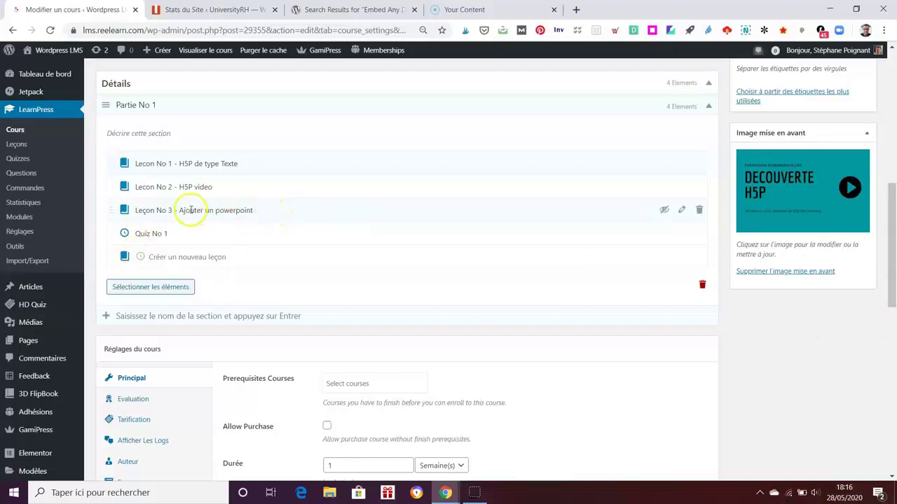
{"action": "left_click", "coordinate": [682, 211]}
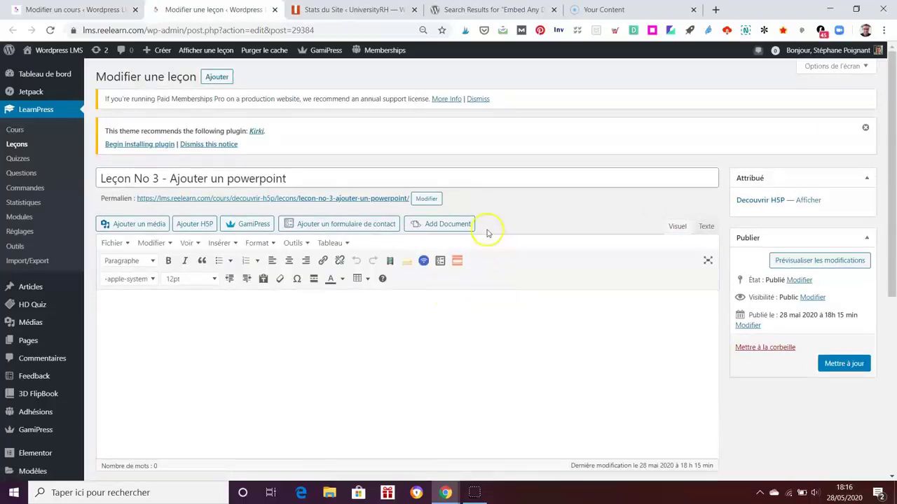
Add a document to the lesson with Embed Any Document, choosing soft-skills.pptx from the media library.
{"action": "left_click", "coordinate": [452, 226]}
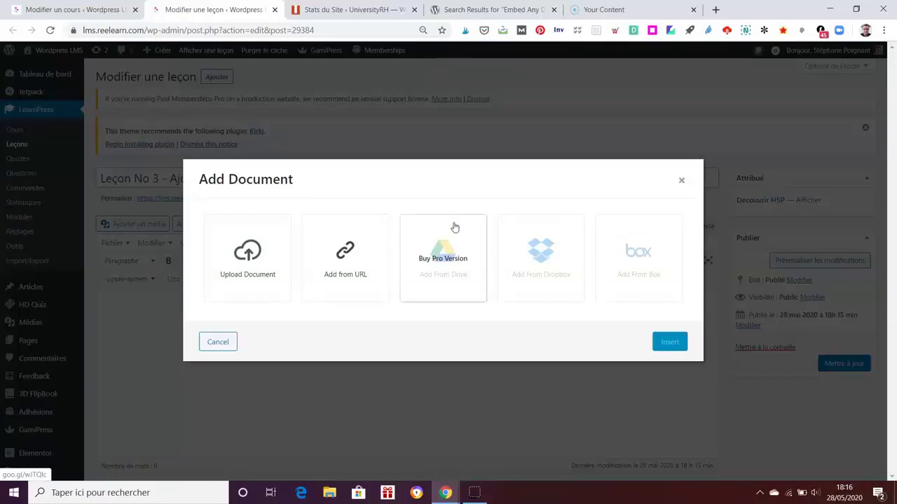
{"action": "left_click", "coordinate": [242, 256]}
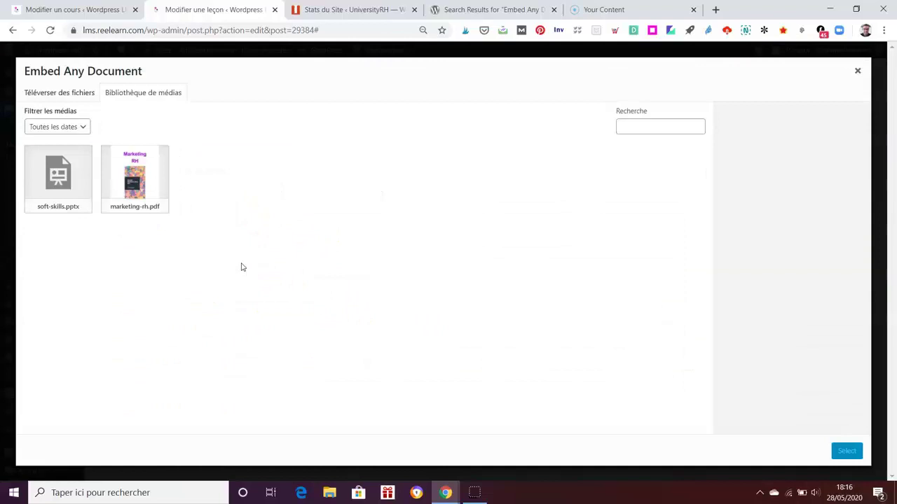
{"action": "left_click", "coordinate": [242, 241]}
{"action": "left_click", "coordinate": [66, 92]}
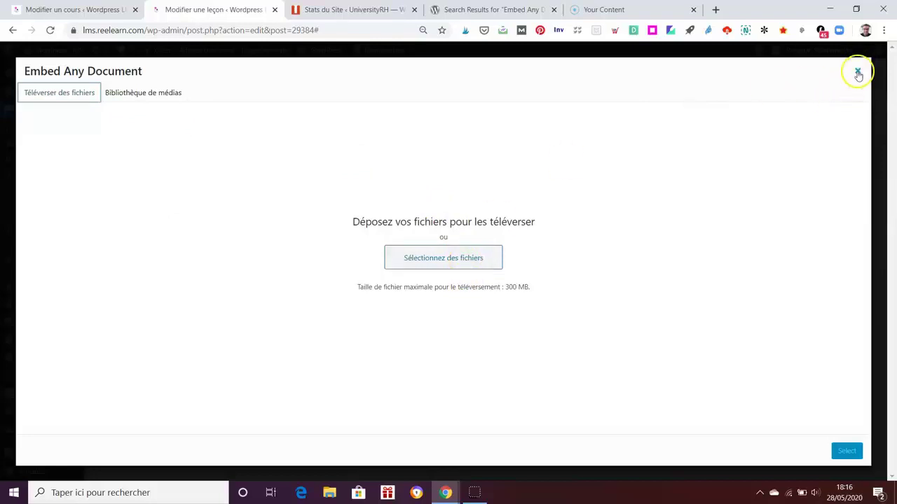
{"action": "left_click", "coordinate": [164, 93]}
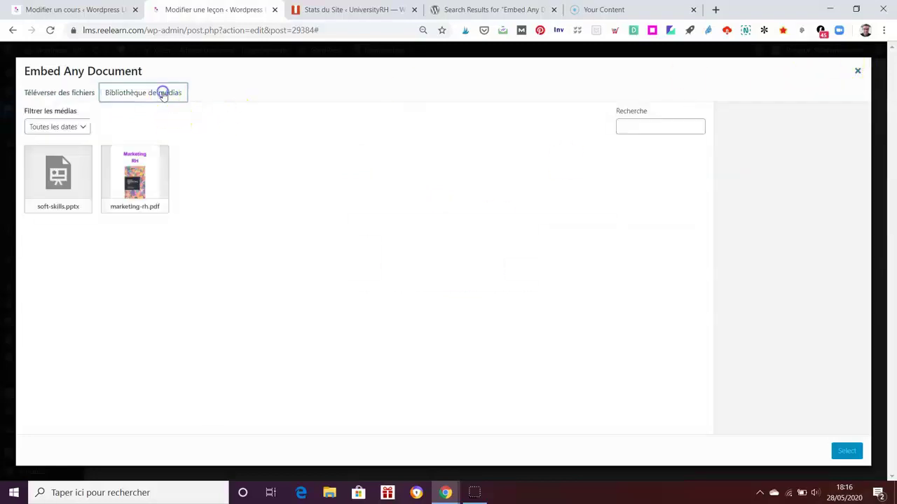
{"action": "left_click", "coordinate": [58, 185]}
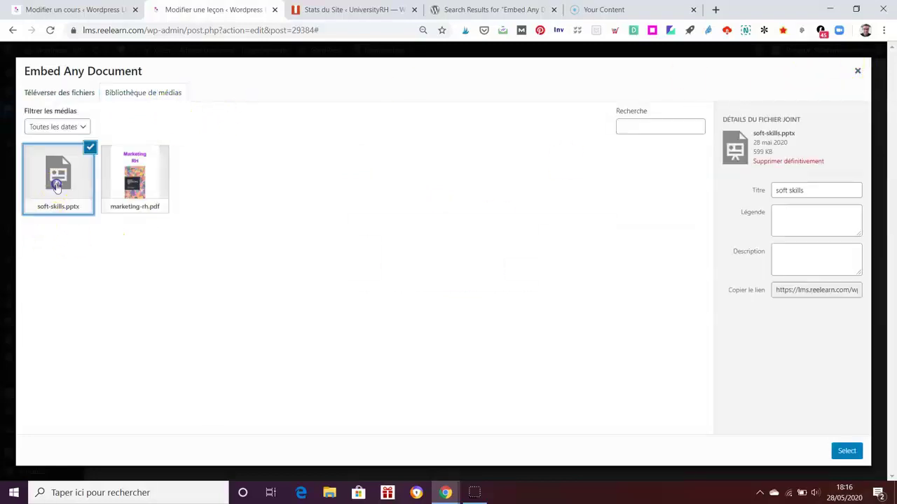
{"action": "left_click", "coordinate": [845, 452]}
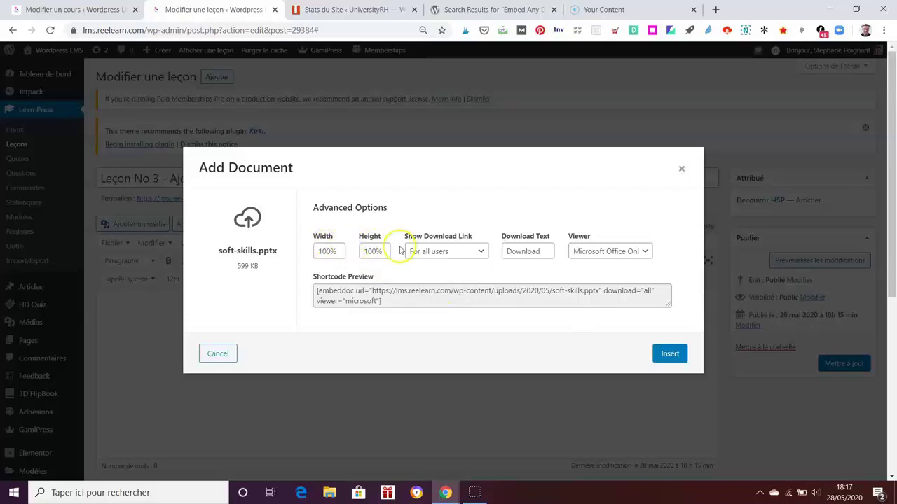
Set the embedded document's width and height to 75% and insert its shortcode into the lesson content.
{"action": "left_click", "coordinate": [325, 251]}
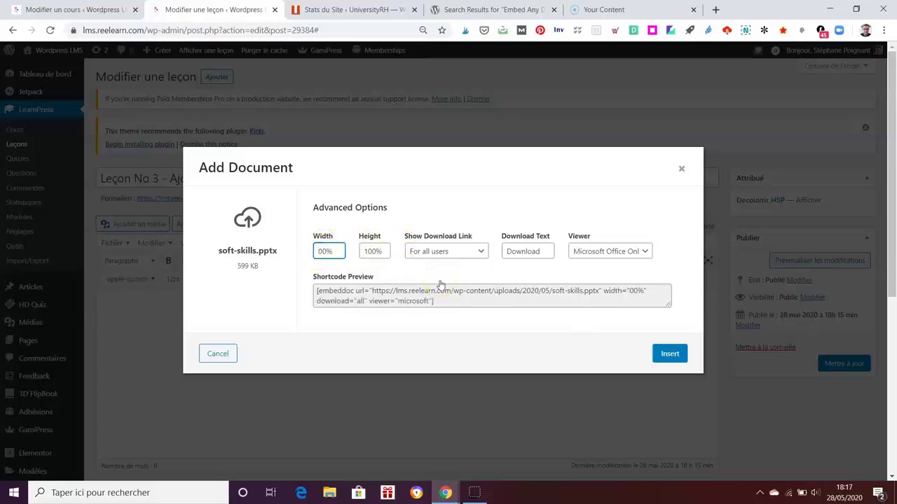
{"action": "key", "text": "BackSpace"}
{"action": "key", "text": "BackSpace"}
{"action": "key", "text": "BackSpace"}
{"action": "type", "text": "75"}
{"action": "left_click", "coordinate": [363, 251]}
{"action": "type", "text": "7"}
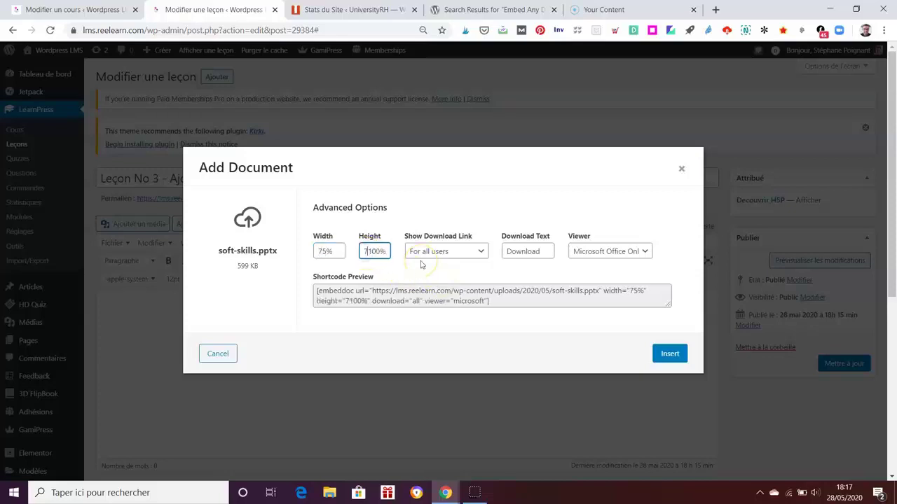
{"action": "key", "text": "Delete"}
{"action": "key", "text": "Delete"}
{"action": "type", "text": "5"}
{"action": "key", "text": "Delete"}
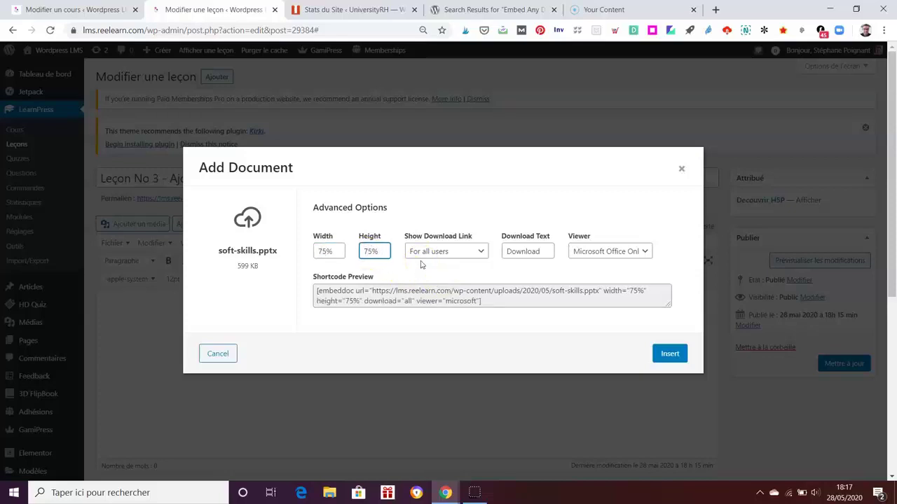
{"action": "left_click", "coordinate": [670, 355]}
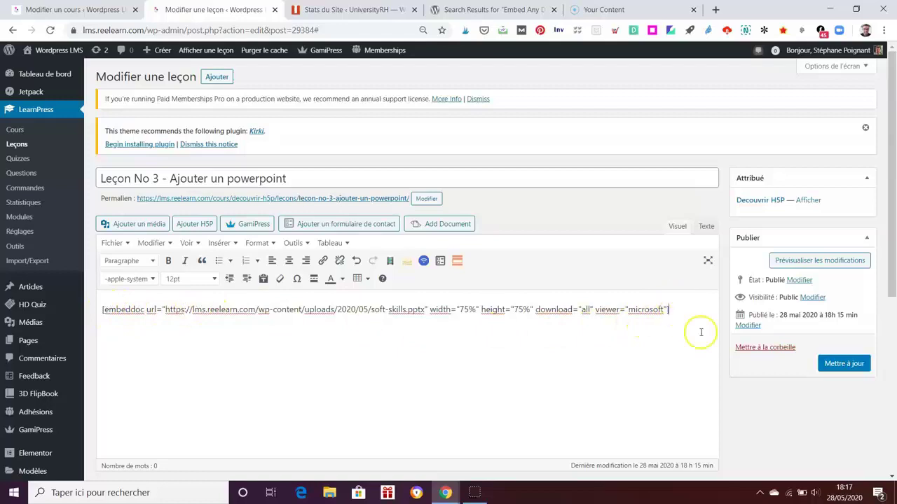
Update the lesson and view it on the site with the embedded presentation.
{"action": "left_click", "coordinate": [844, 363]}
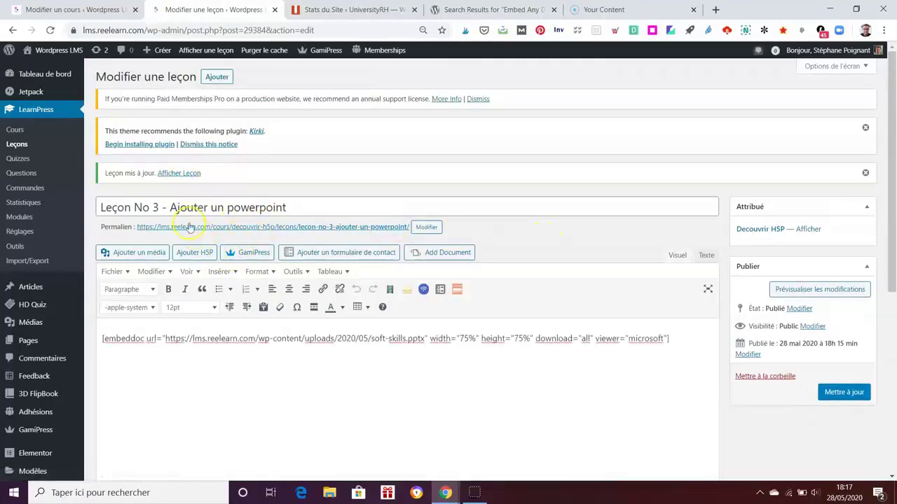
{"action": "left_click", "coordinate": [181, 176]}
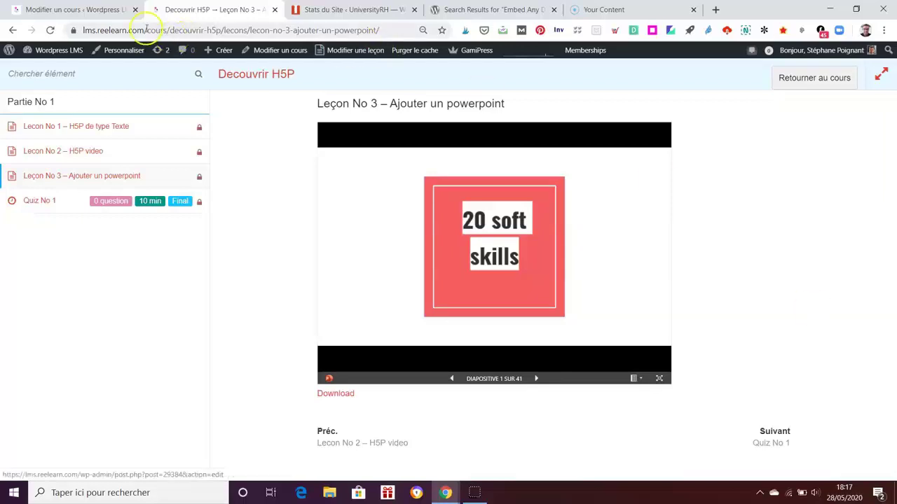
Revisit the Embed Any Document plugin search results and return to the beginning of the course's editing page.
{"action": "left_click", "coordinate": [91, 9]}
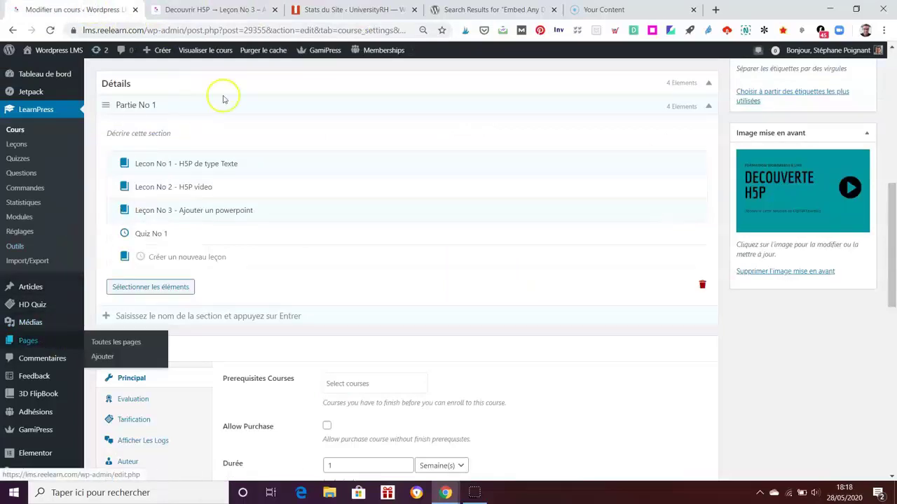
{"action": "left_click", "coordinate": [234, 9]}
{"action": "left_click", "coordinate": [339, 9]}
{"action": "left_click", "coordinate": [483, 9]}
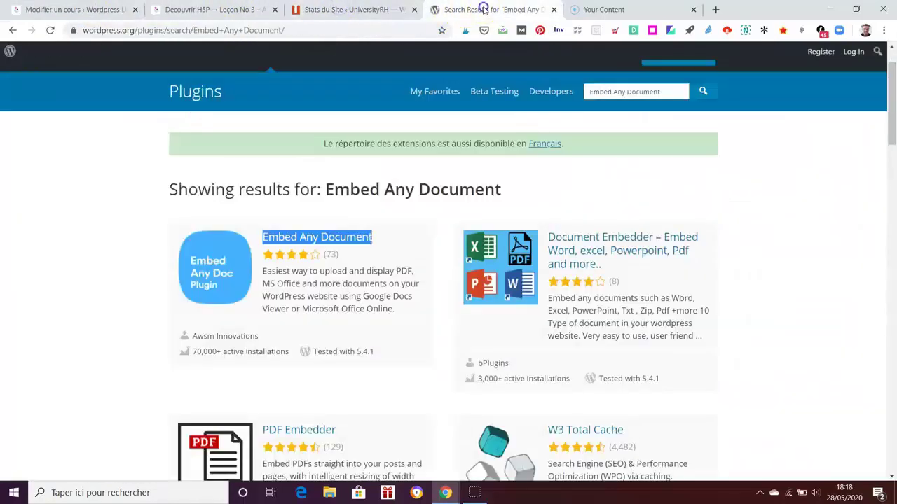
{"action": "left_click", "coordinate": [850, 298]}
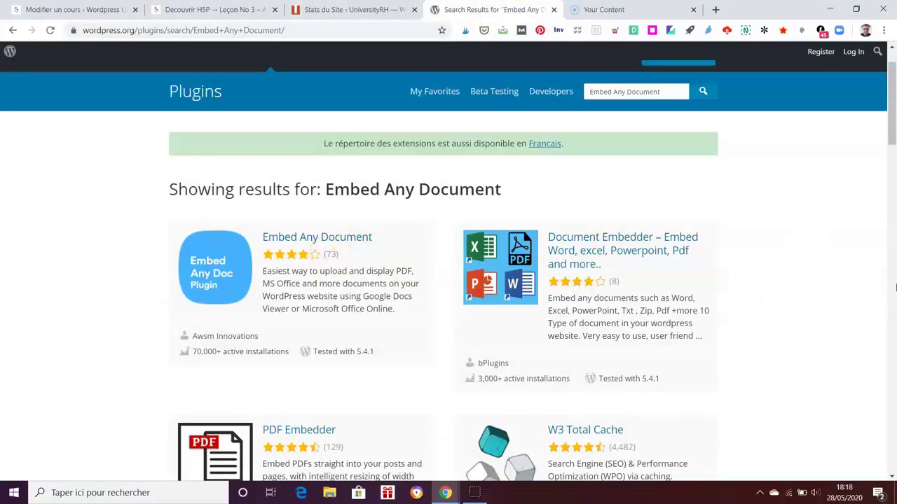
{"action": "left_click", "coordinate": [893, 287]}
{"action": "left_click", "coordinate": [112, 15]}
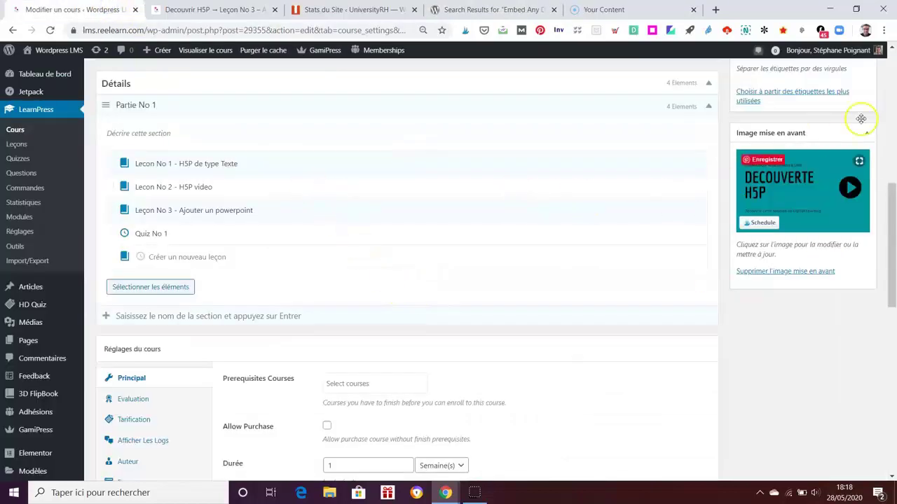
{"action": "left_click", "coordinate": [894, 73]}
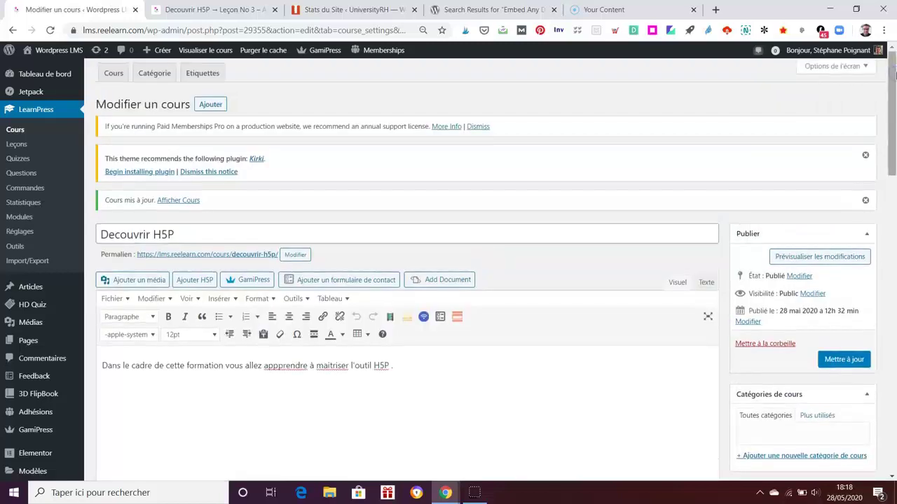